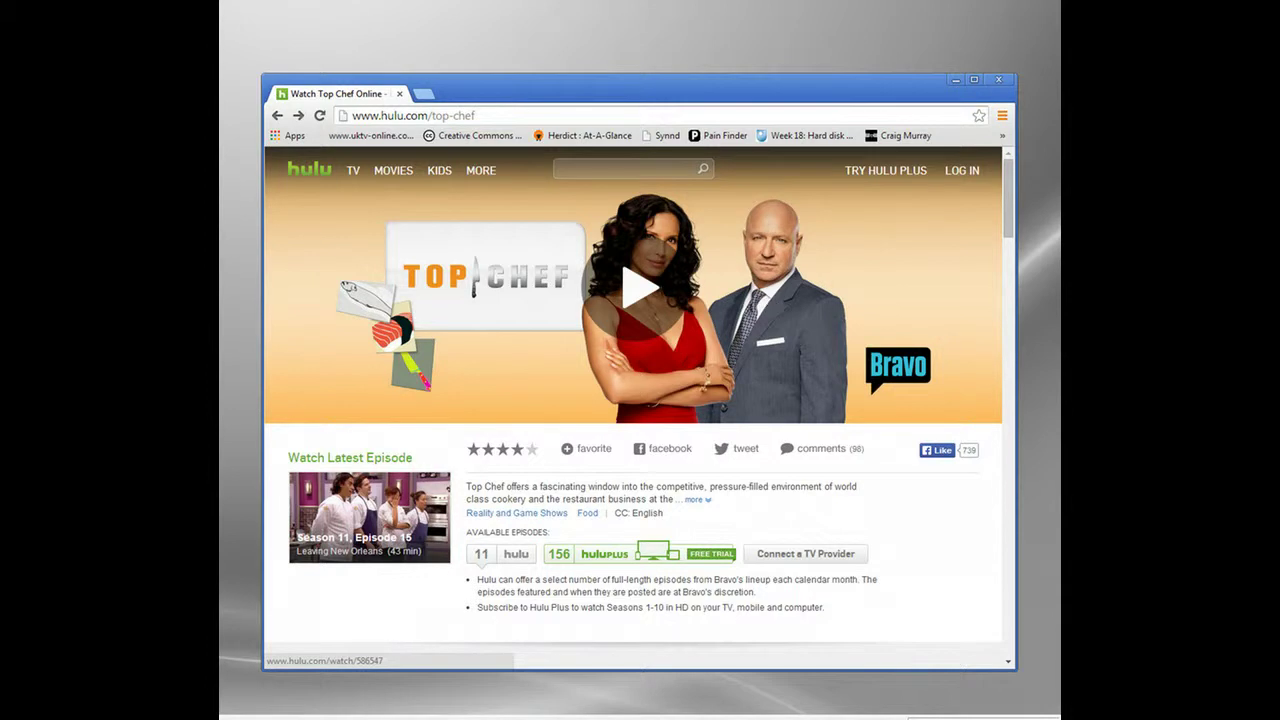
- Try to play the latest Top Chef episode on Hulu, reaching its US-only streaming message
{"action": "left_click", "coordinate": [331, 160]}
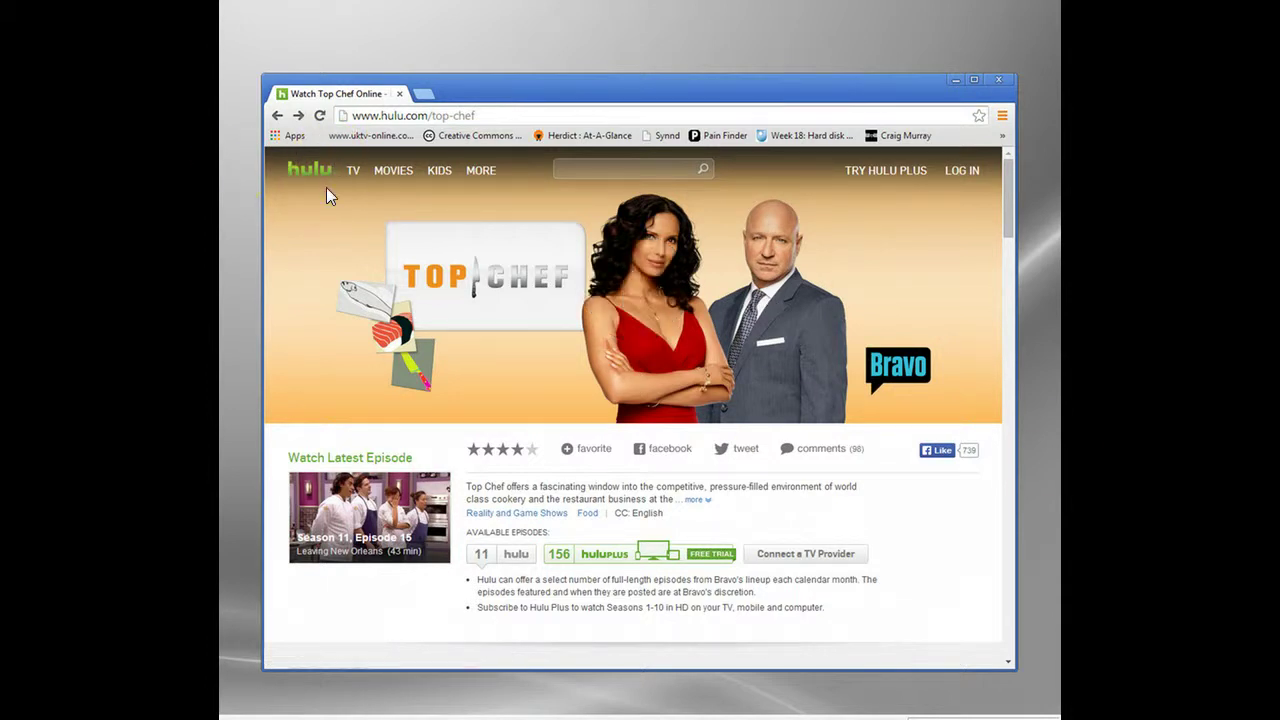
{"action": "left_click", "coordinate": [308, 176]}
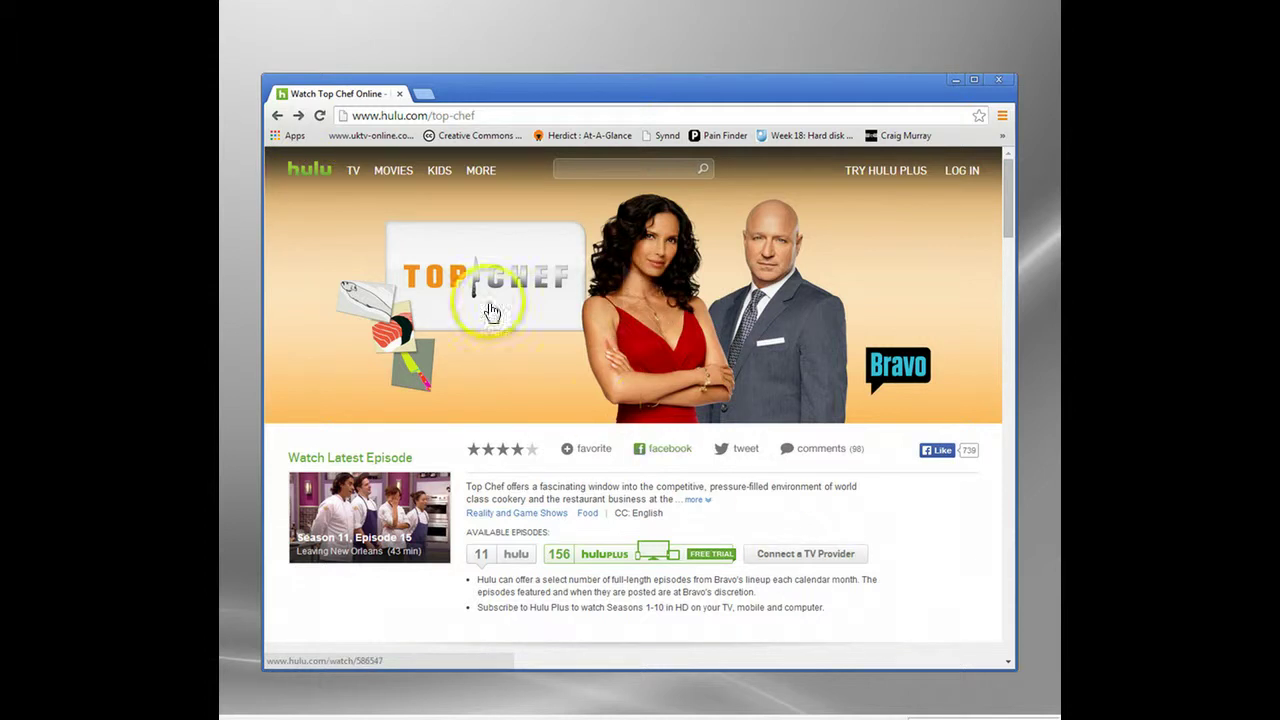
{"action": "mouse_move", "coordinate": [646, 420]}
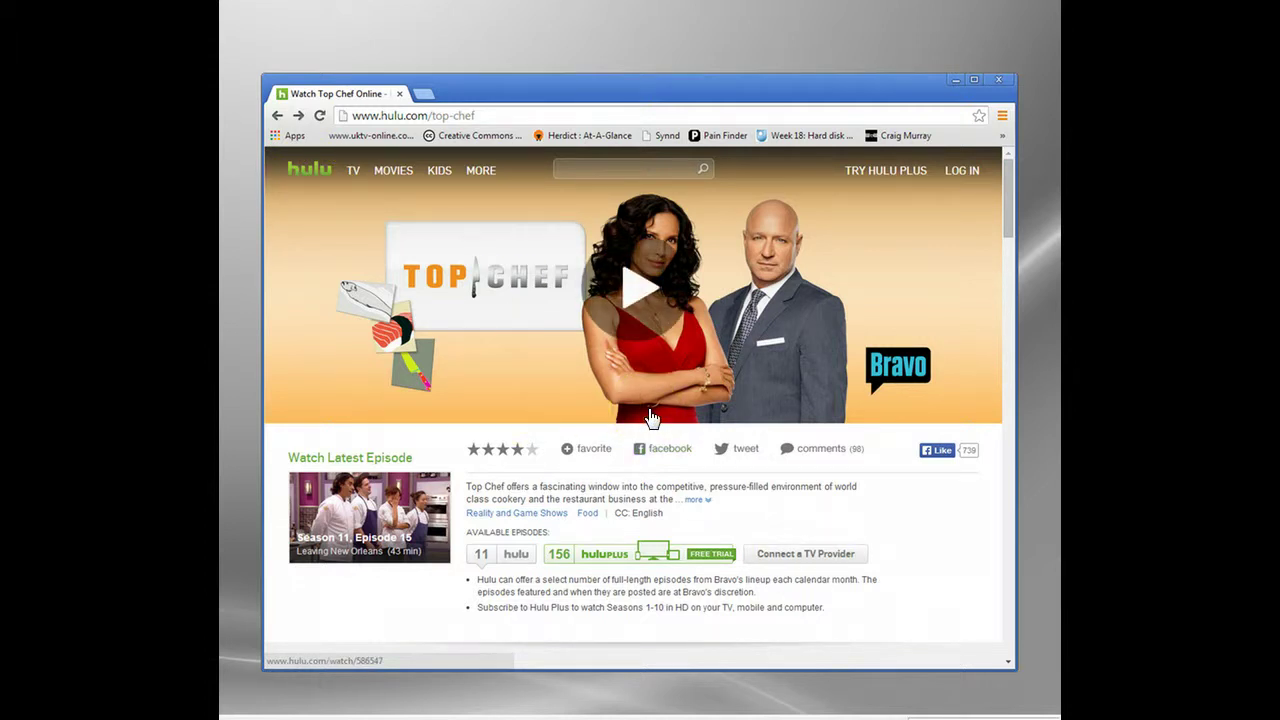
{"action": "left_click", "coordinate": [633, 289]}
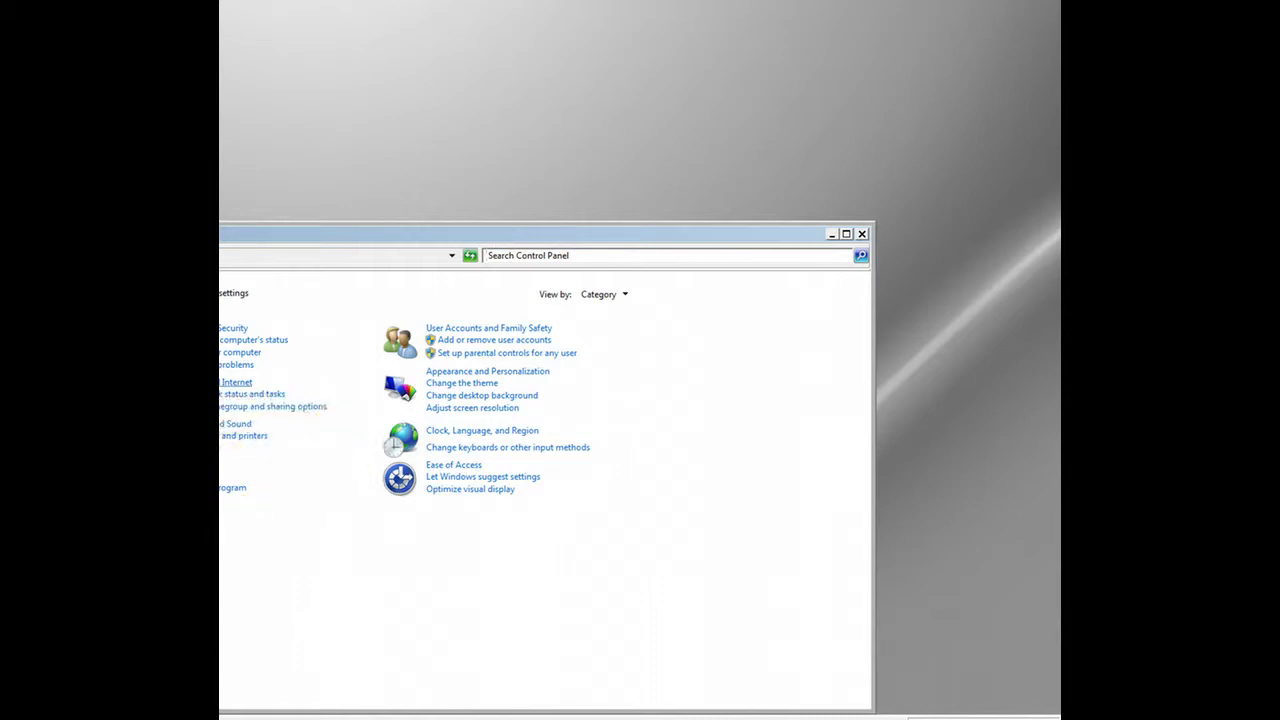
- Open View network status and tasks, then move and narrow the Network and Sharing Center window fully on screen
{"action": "left_click", "coordinate": [245, 394]}
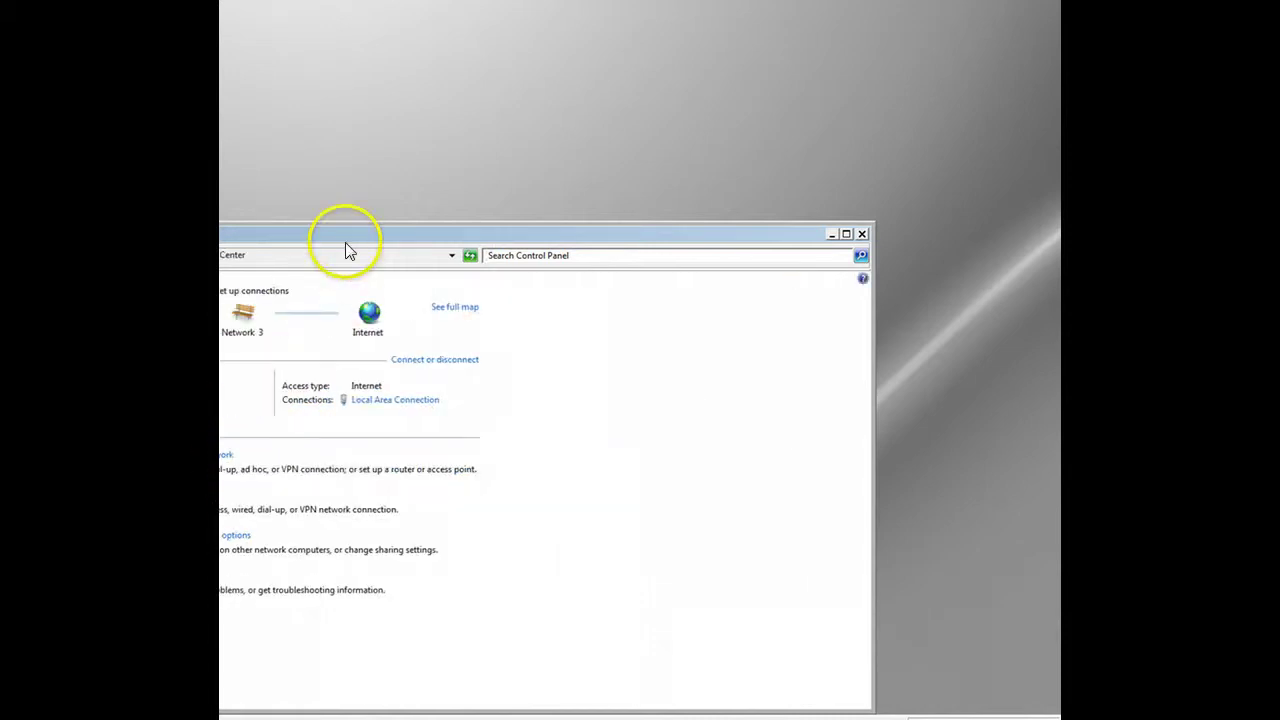
{"action": "left_click_drag", "start_coordinate": [393, 228], "coordinate": [594, 77]}
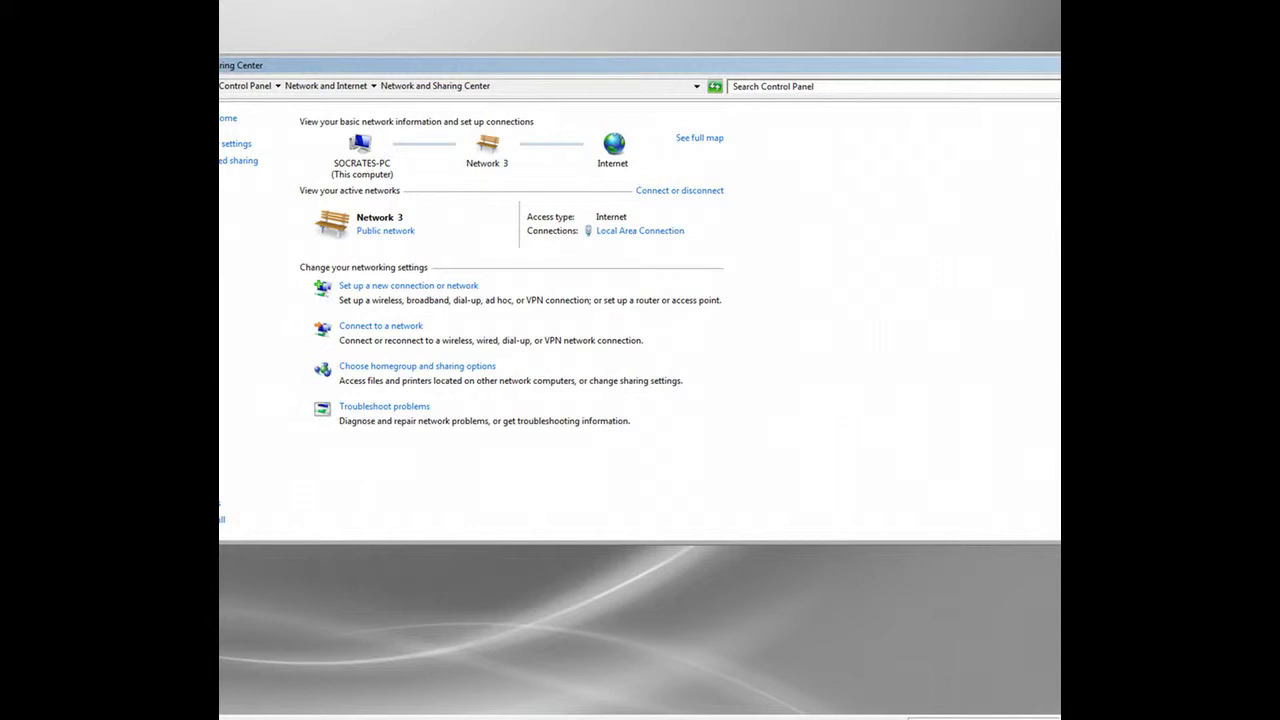
{"action": "left_click_drag", "start_coordinate": [224, 309], "coordinate": [312, 288]}
{"action": "left_click_drag", "start_coordinate": [785, 76], "coordinate": [717, 136]}
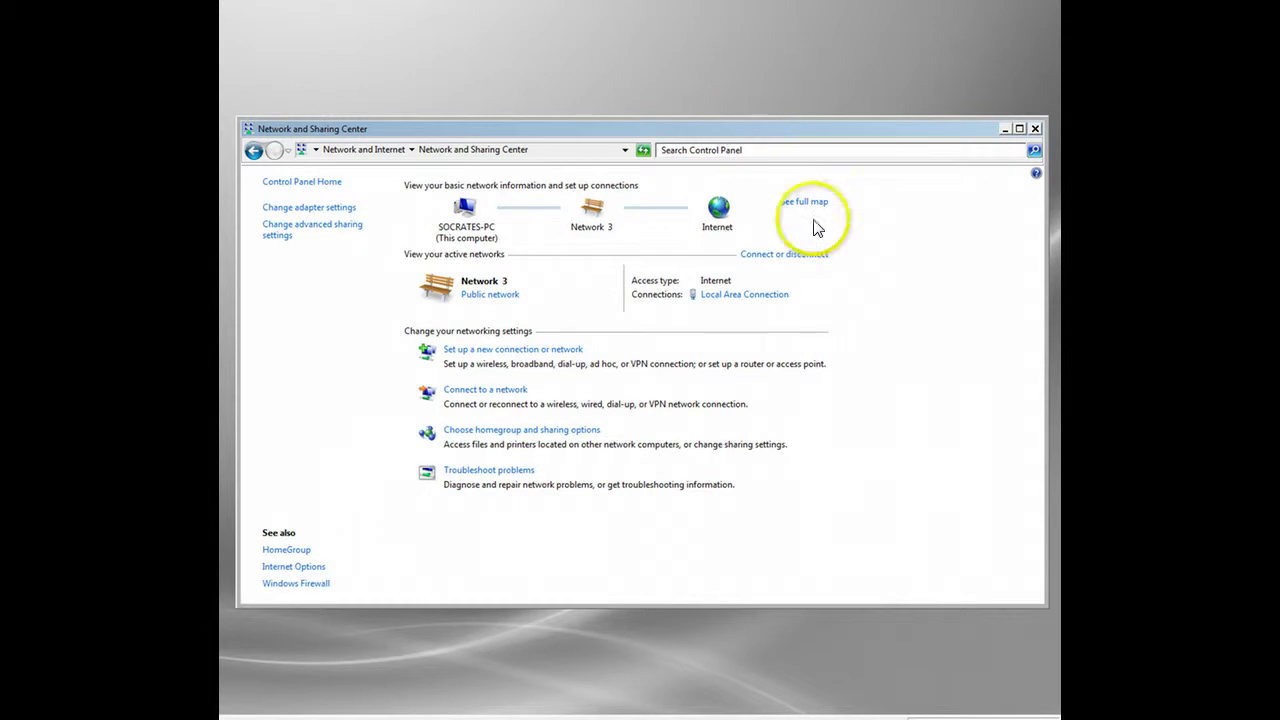
- Open Local Area Connection's Properties and the Internet Protocol Version 4 (TCP/IPv4) properties
{"action": "left_click", "coordinate": [735, 296]}
{"action": "left_click_drag", "start_coordinate": [286, 177], "coordinate": [434, 114]}
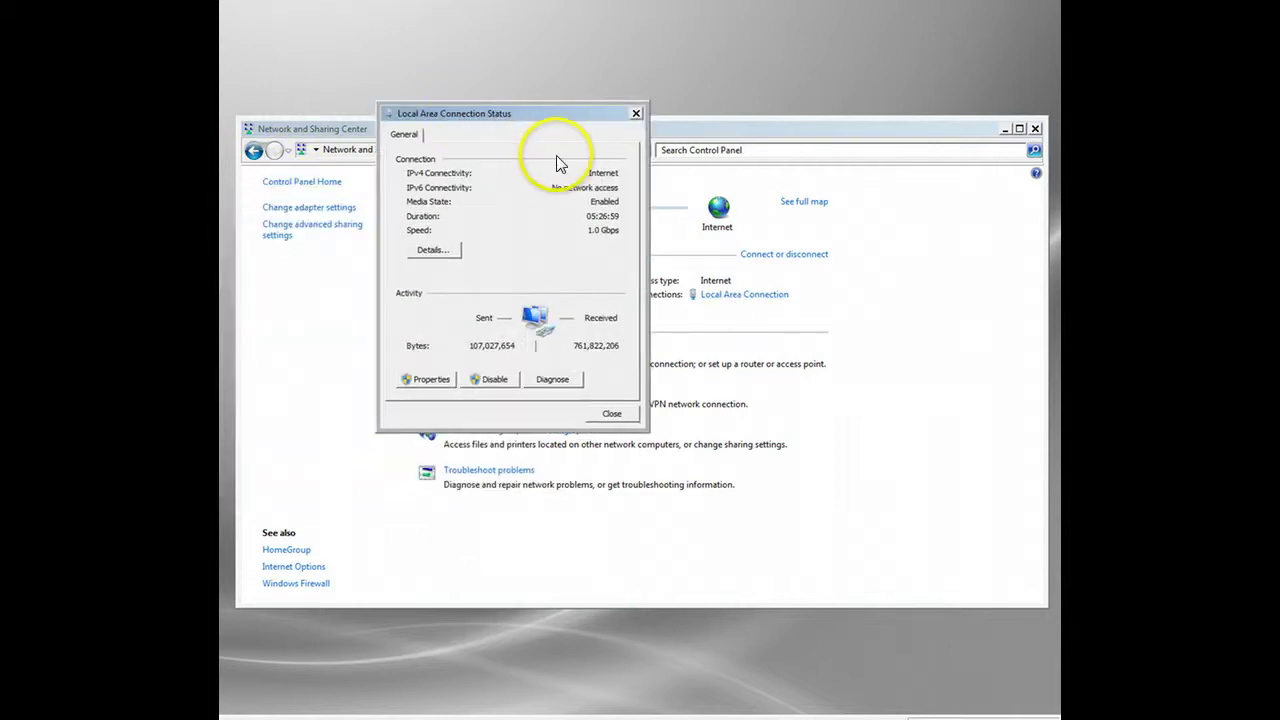
{"action": "left_click", "coordinate": [418, 380]}
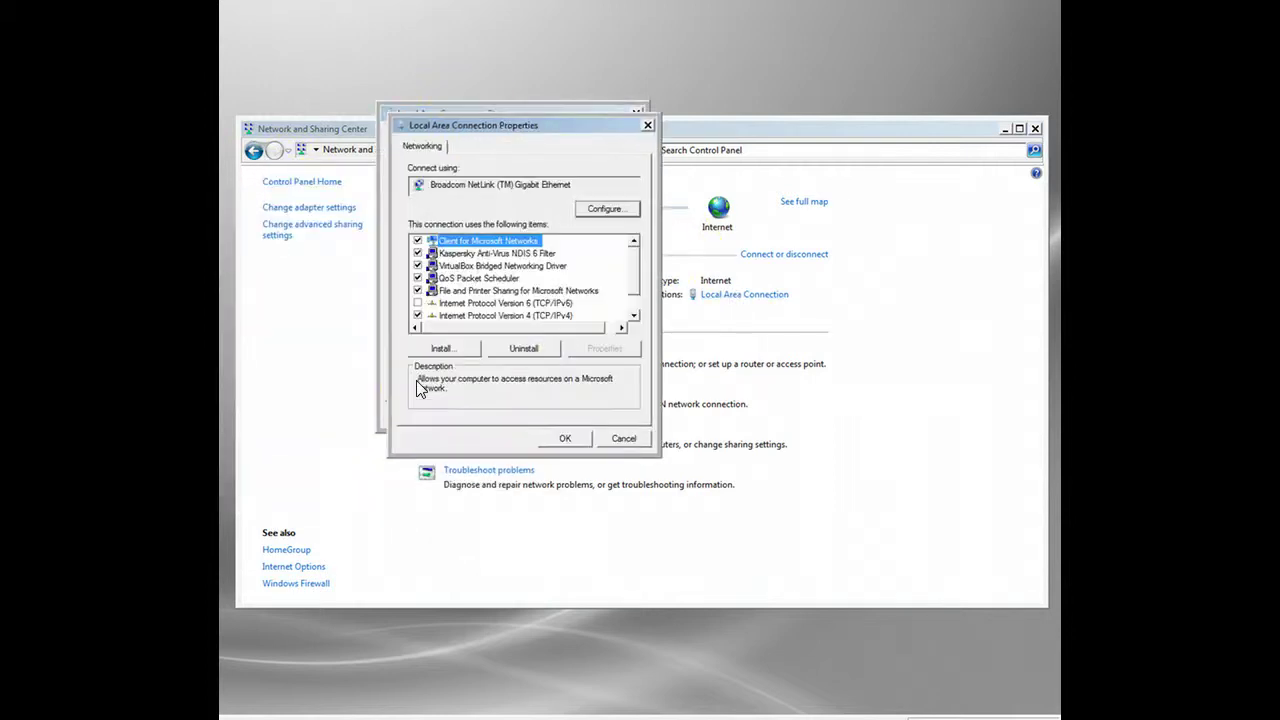
{"action": "scroll", "coordinate": [418, 390], "scroll_direction": "down", "scroll_amount": 2}
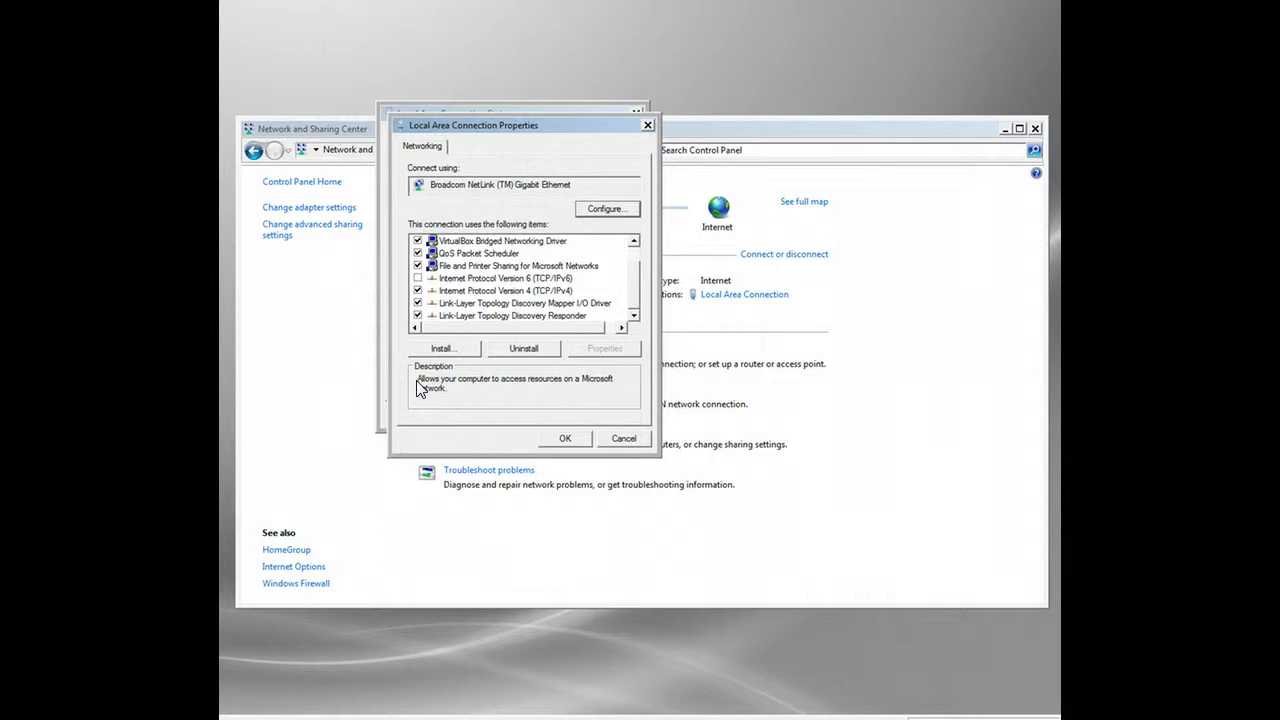
{"action": "left_click", "coordinate": [545, 291]}
{"action": "left_click", "coordinate": [606, 348]}
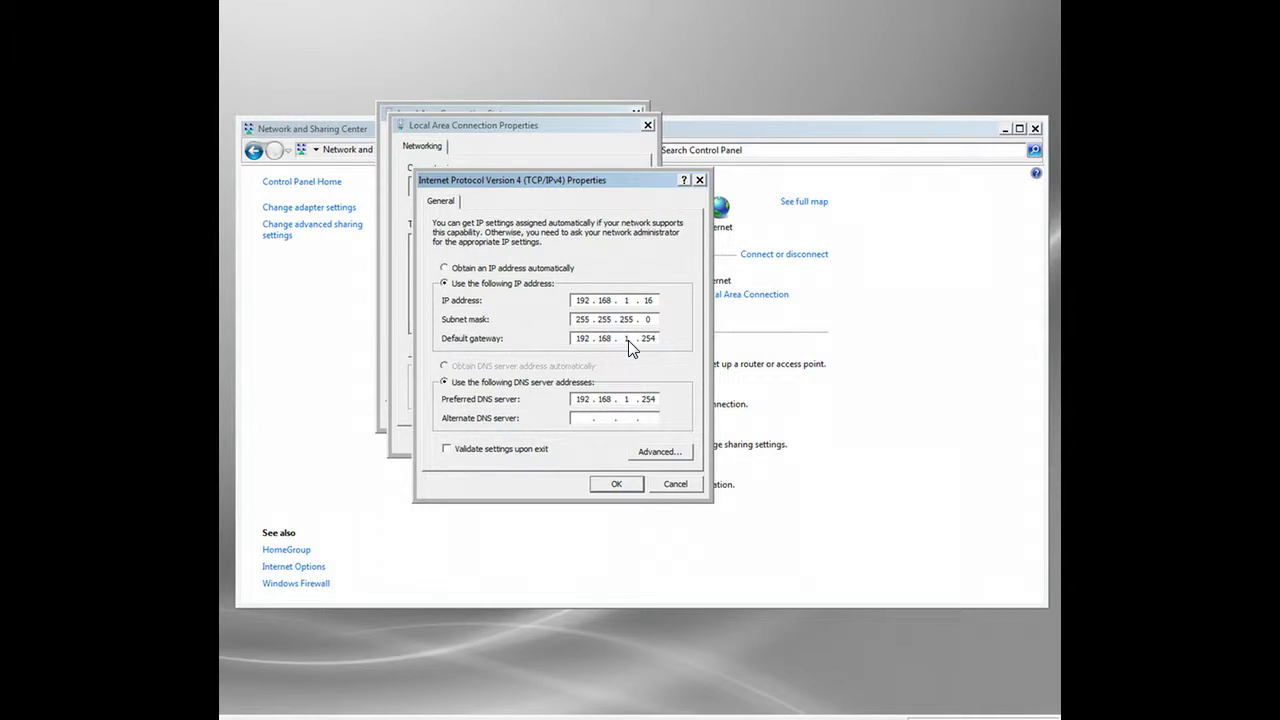
- Replace the 192.168.1.254 preferred DNS with the SmartDNS server's address and set an alternate DNS
{"action": "double_click", "coordinate": [578, 400]}
{"action": "key", "text": "BackSpace"}
{"action": "key", "text": "Delete"}
{"action": "key", "text": "Delete"}
{"action": "key", "text": "Delete"}
{"action": "key", "text": "Delete"}
{"action": "key", "text": "Delete"}
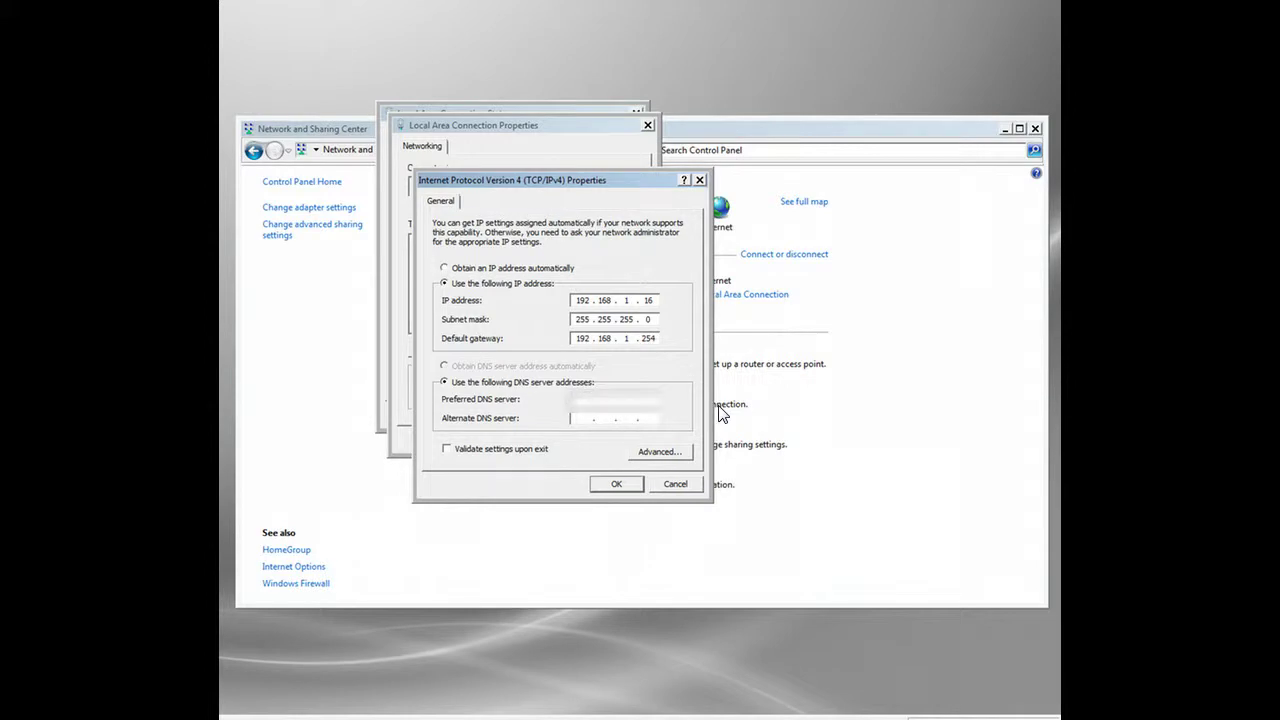
{"action": "type", "text": "8"}
{"action": "left_click", "coordinate": [616, 408]}
{"action": "left_click", "coordinate": [618, 410]}
{"action": "left_click", "coordinate": [650, 413]}
{"action": "left_click", "coordinate": [545, 422]}
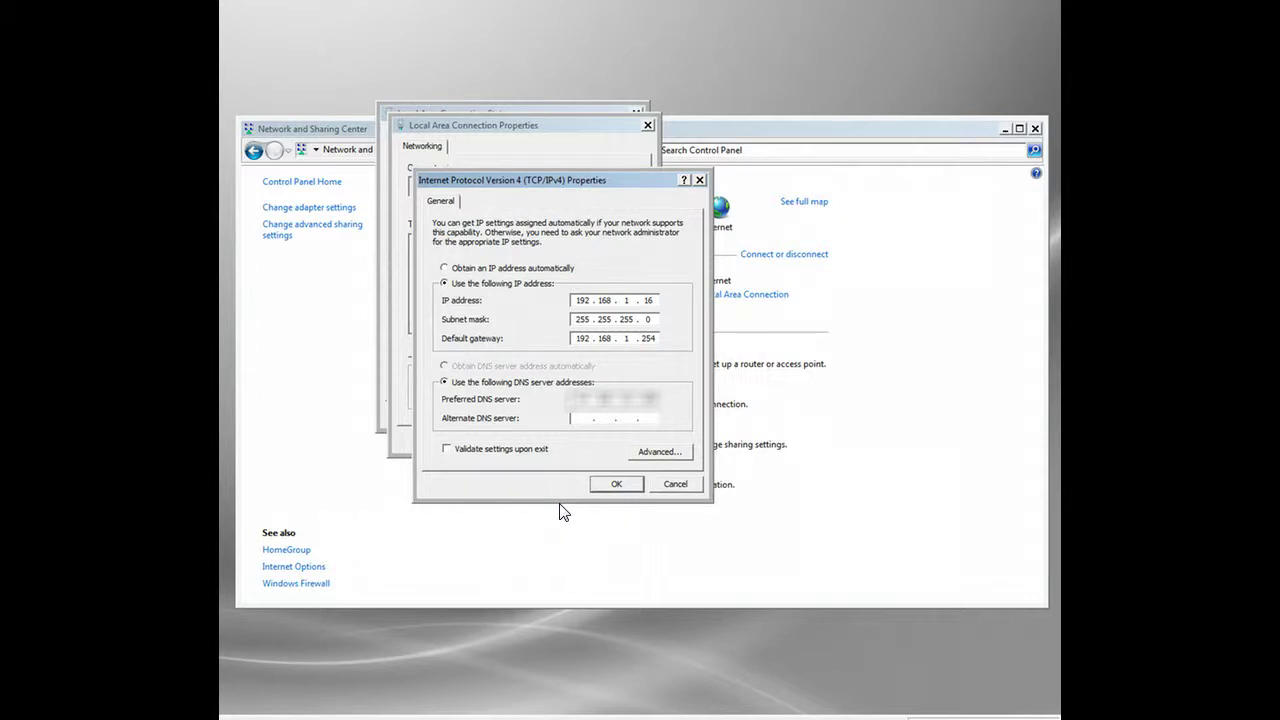
- Confirm IPv4 Properties with OK, then close Local Area Connection Properties and its Status window
{"action": "left_click", "coordinate": [567, 470]}
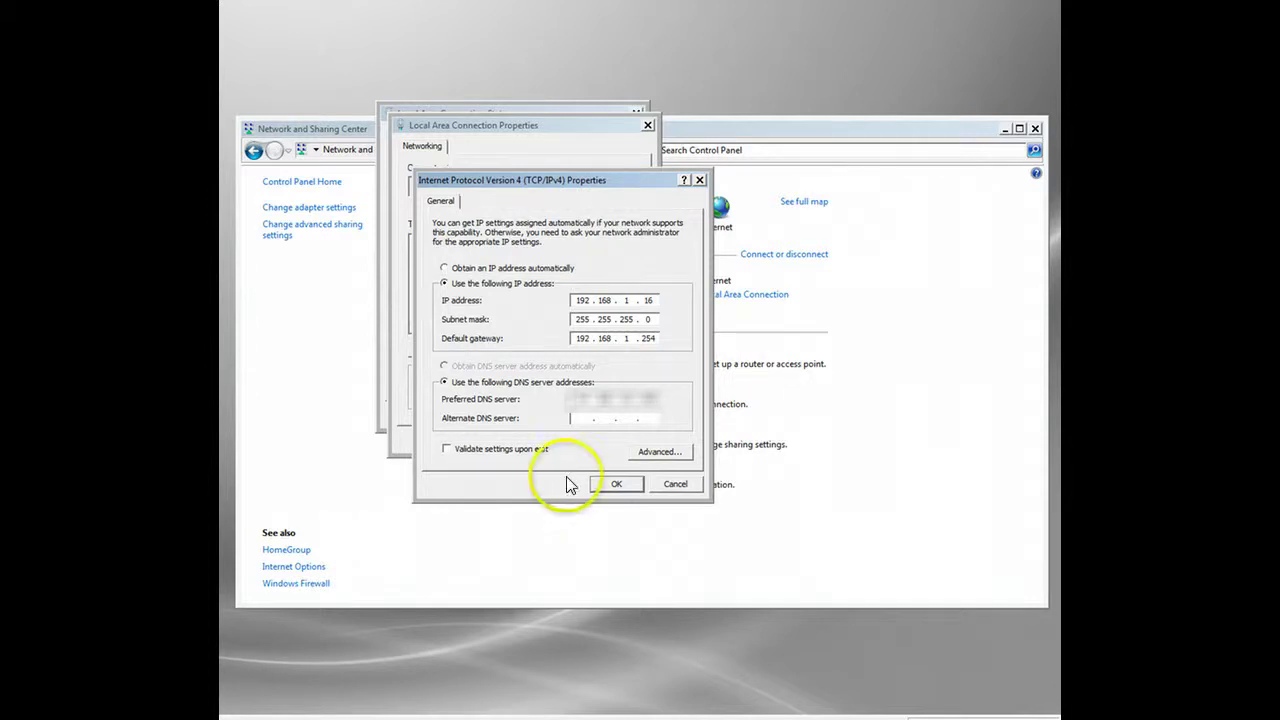
{"action": "left_click", "coordinate": [626, 482]}
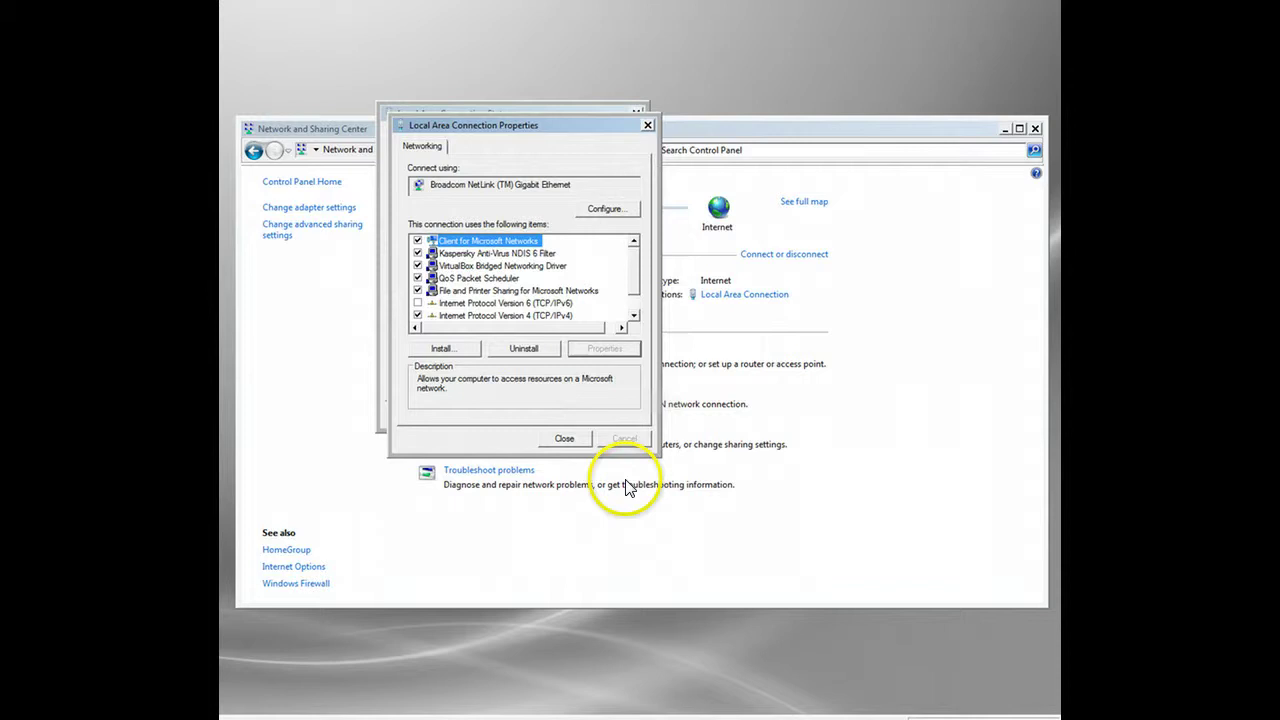
{"action": "left_click", "coordinate": [612, 440]}
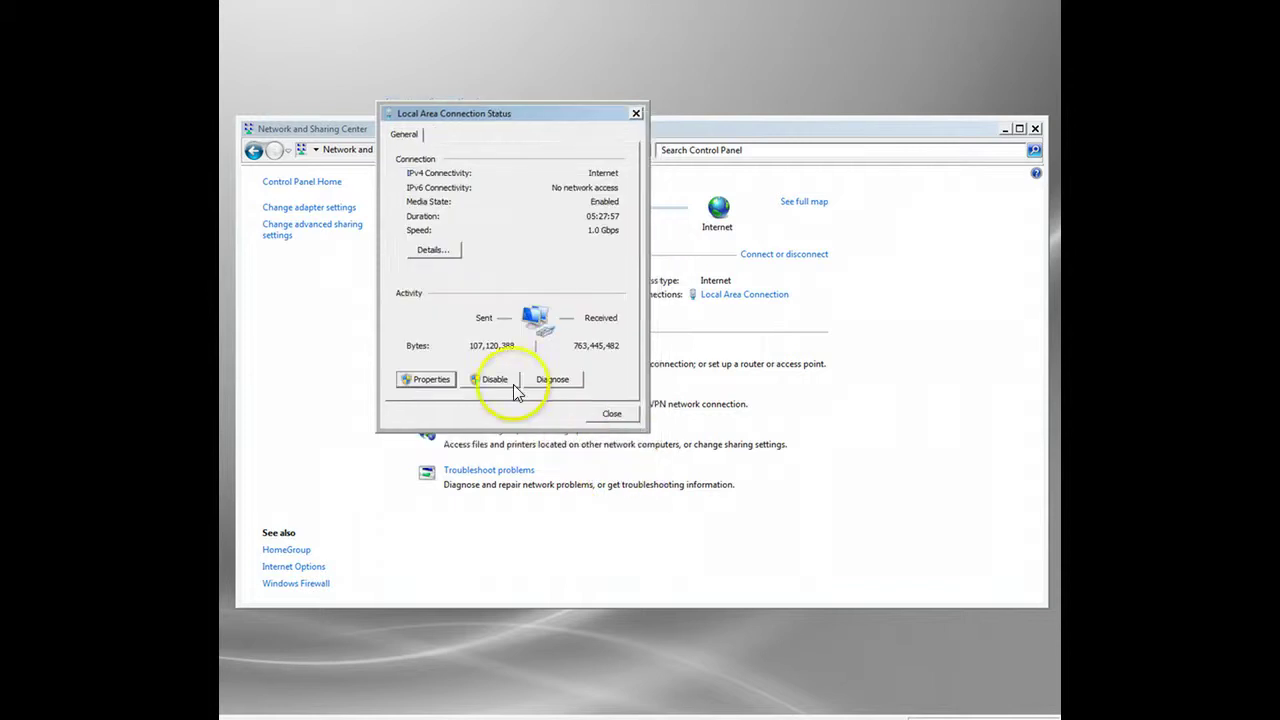
{"action": "left_click", "coordinate": [612, 414]}
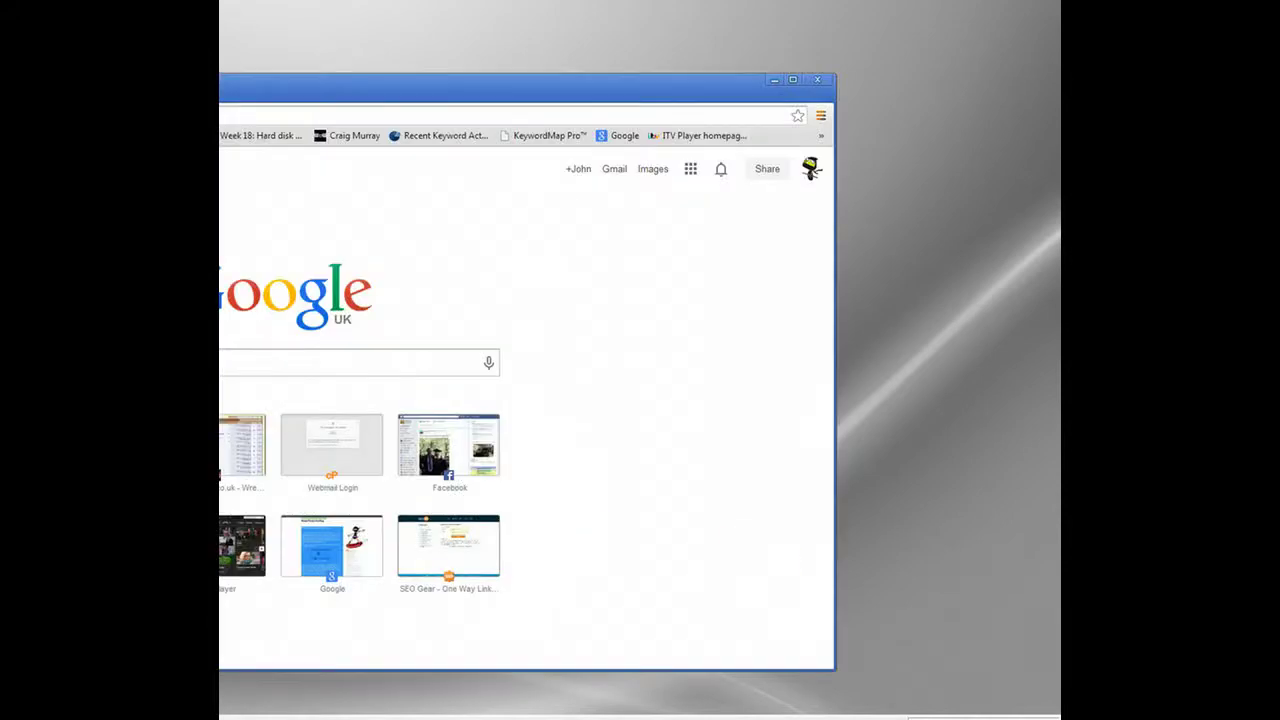
- Drag Chrome's left edge onto the screen and widen it rightward to show the full Google UK page
{"action": "left_click_drag", "start_coordinate": [222, 463], "coordinate": [326, 457]}
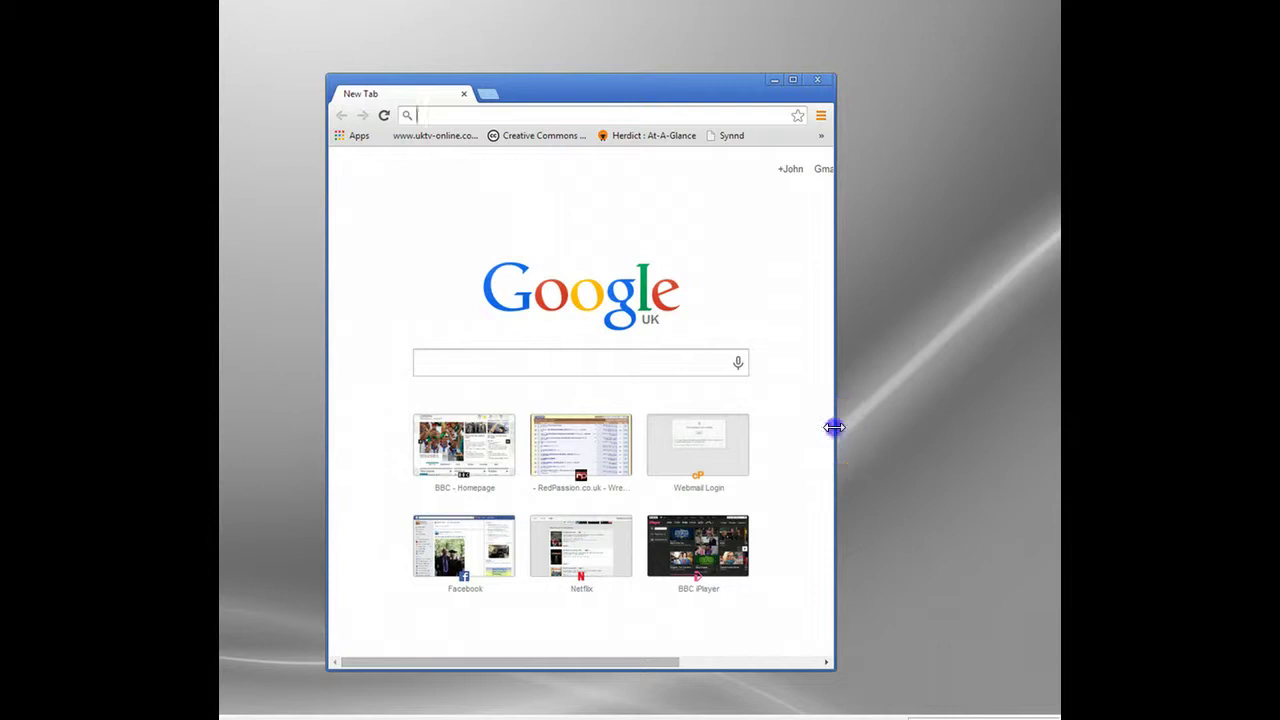
{"action": "left_click_drag", "start_coordinate": [835, 426], "coordinate": [992, 426]}
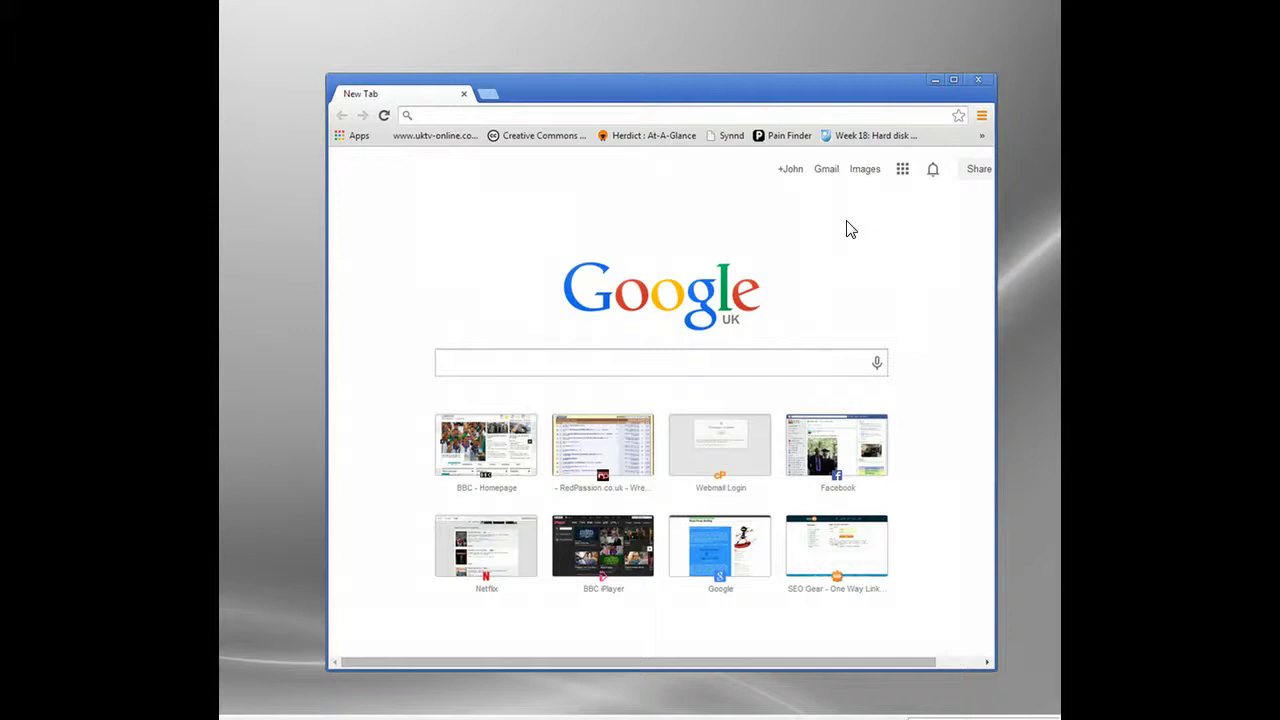
- Load hulu from the address bar and open the Top Chef tile under Popular Shows
{"action": "type", "text": "hulu.com"}
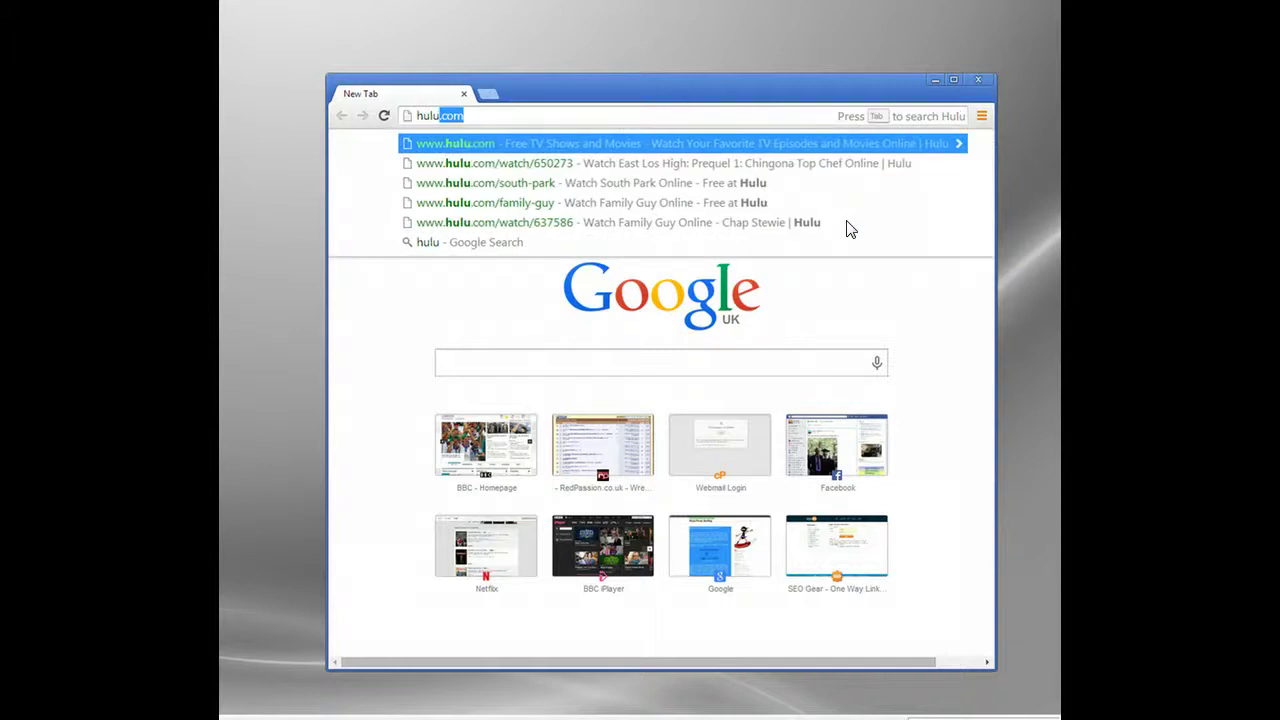
{"action": "key", "text": "Return"}
{"action": "scroll", "coordinate": [930, 366], "scroll_direction": "down", "scroll_amount": 3}
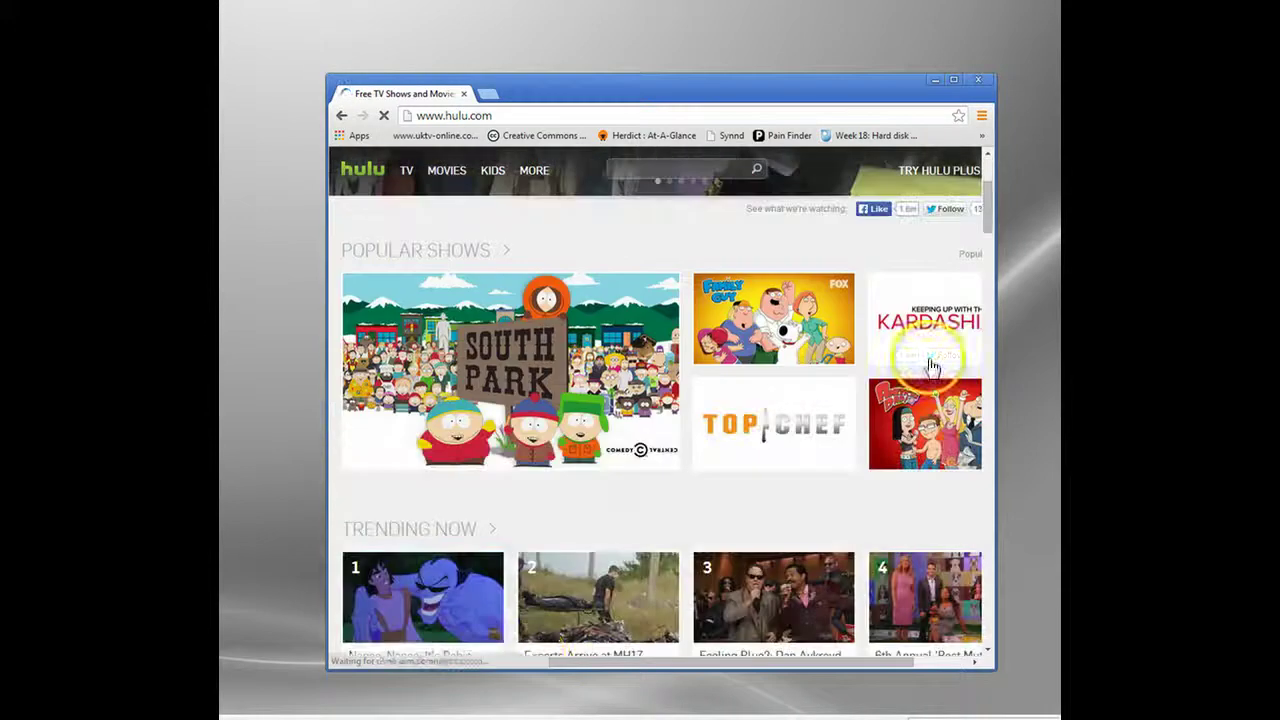
{"action": "left_click", "coordinate": [812, 425]}
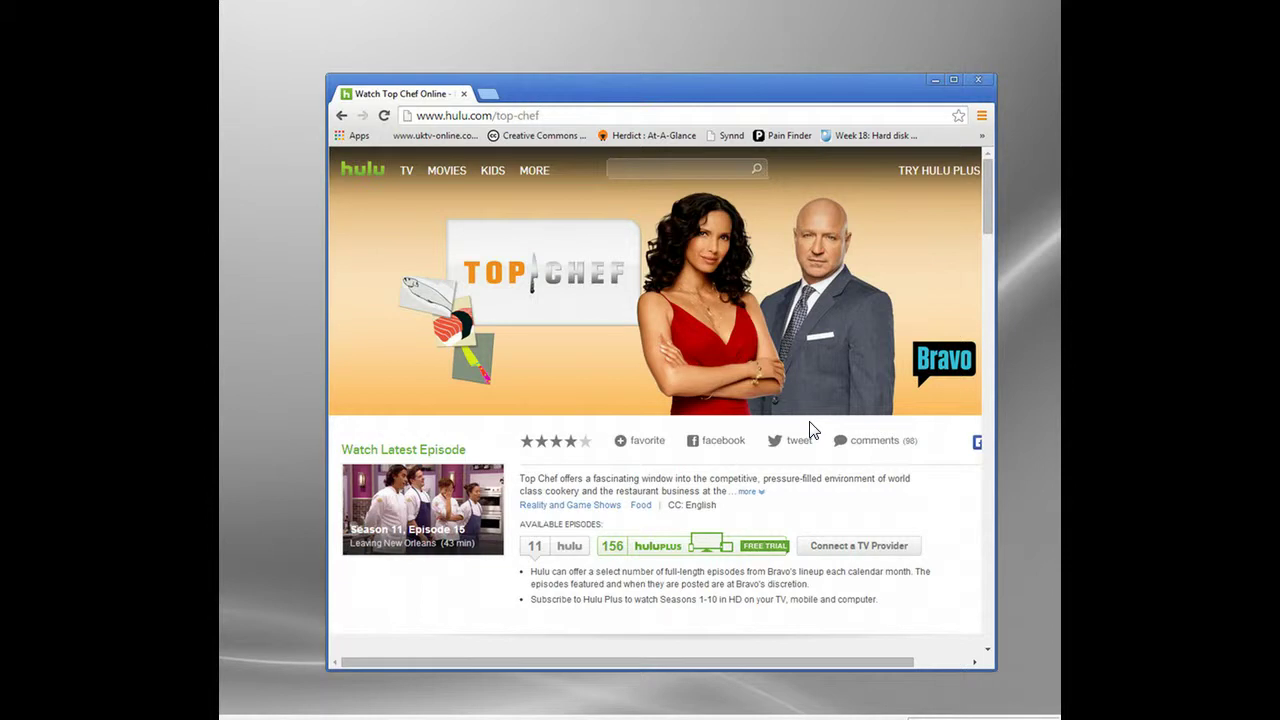
- Open Season 11 Episode 12, 'Mississippi Mud Bugs', and start it playing
{"action": "left_click", "coordinate": [795, 438]}
{"action": "scroll", "coordinate": [808, 462], "scroll_direction": "down", "scroll_amount": 2}
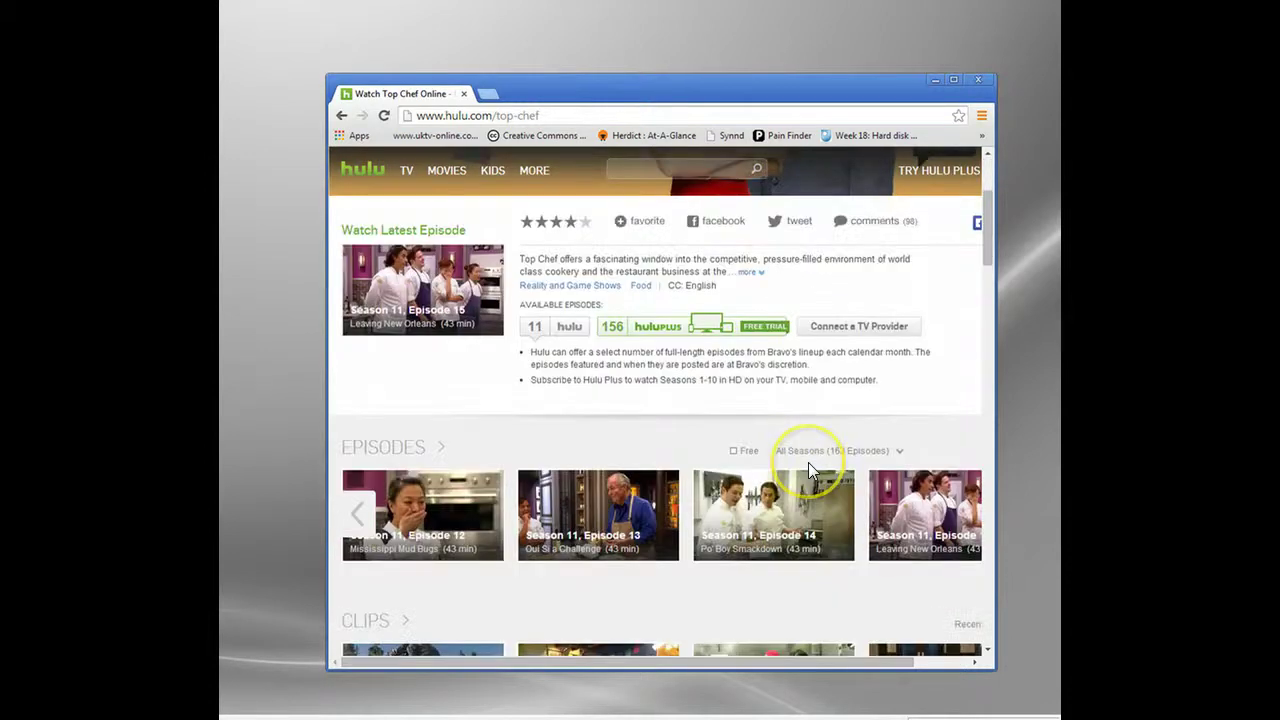
{"action": "scroll", "coordinate": [812, 520], "scroll_direction": "up", "scroll_amount": 1}
{"action": "scroll", "coordinate": [410, 440], "scroll_direction": "down", "scroll_amount": 2}
{"action": "left_click", "coordinate": [417, 470]}
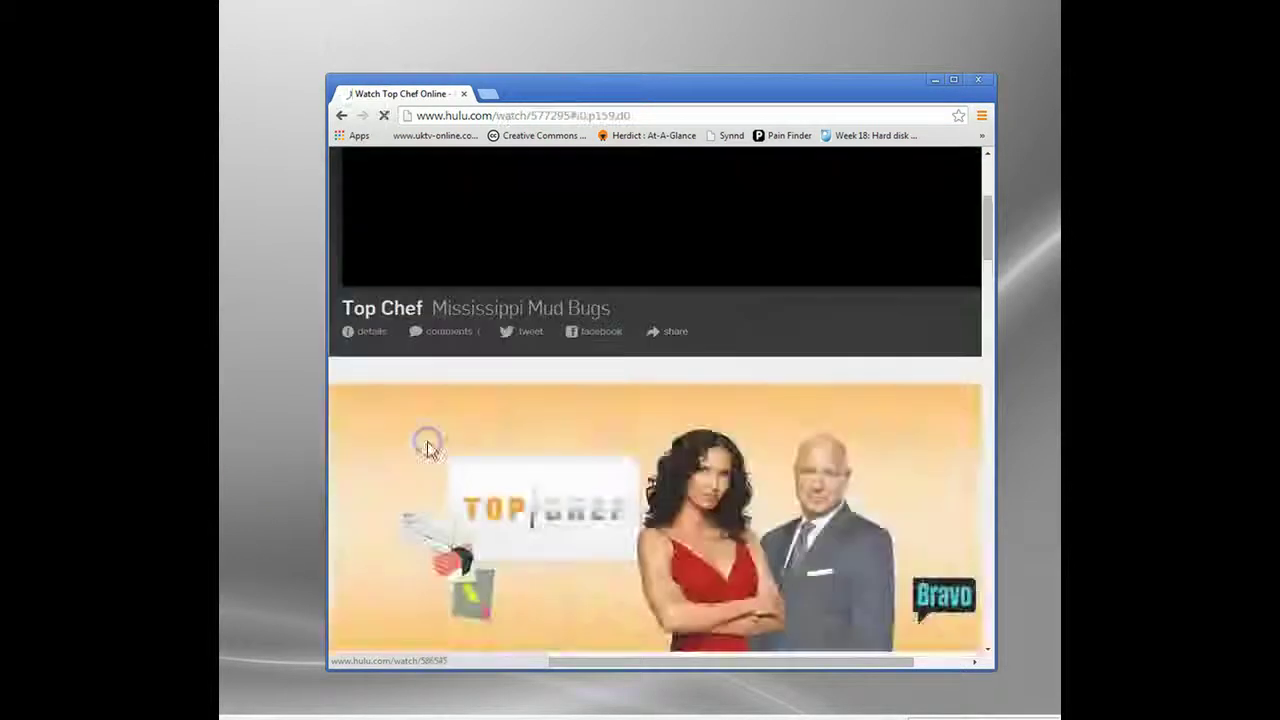
{"action": "left_click", "coordinate": [606, 574]}
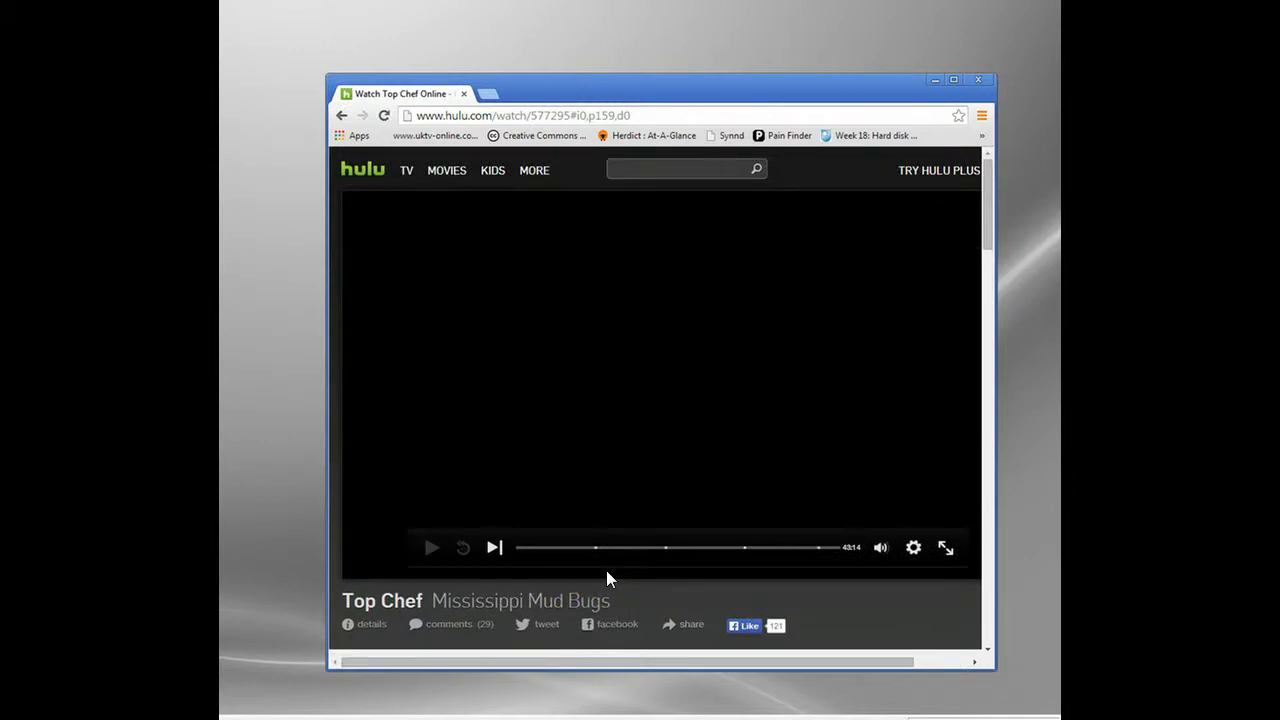
{"action": "left_click", "coordinate": [607, 571]}
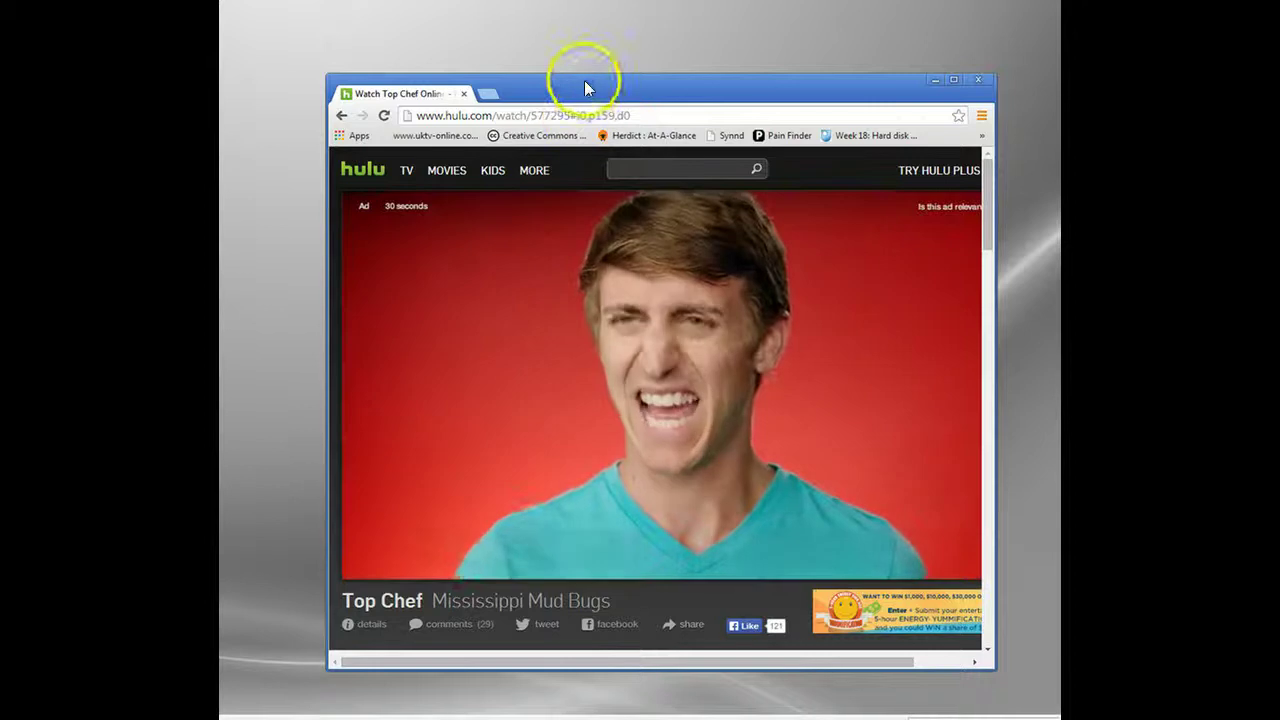
- Nudge the browser window slightly up and left while the pre-roll advert plays
{"action": "left_click_drag", "start_coordinate": [587, 88], "coordinate": [551, 63]}
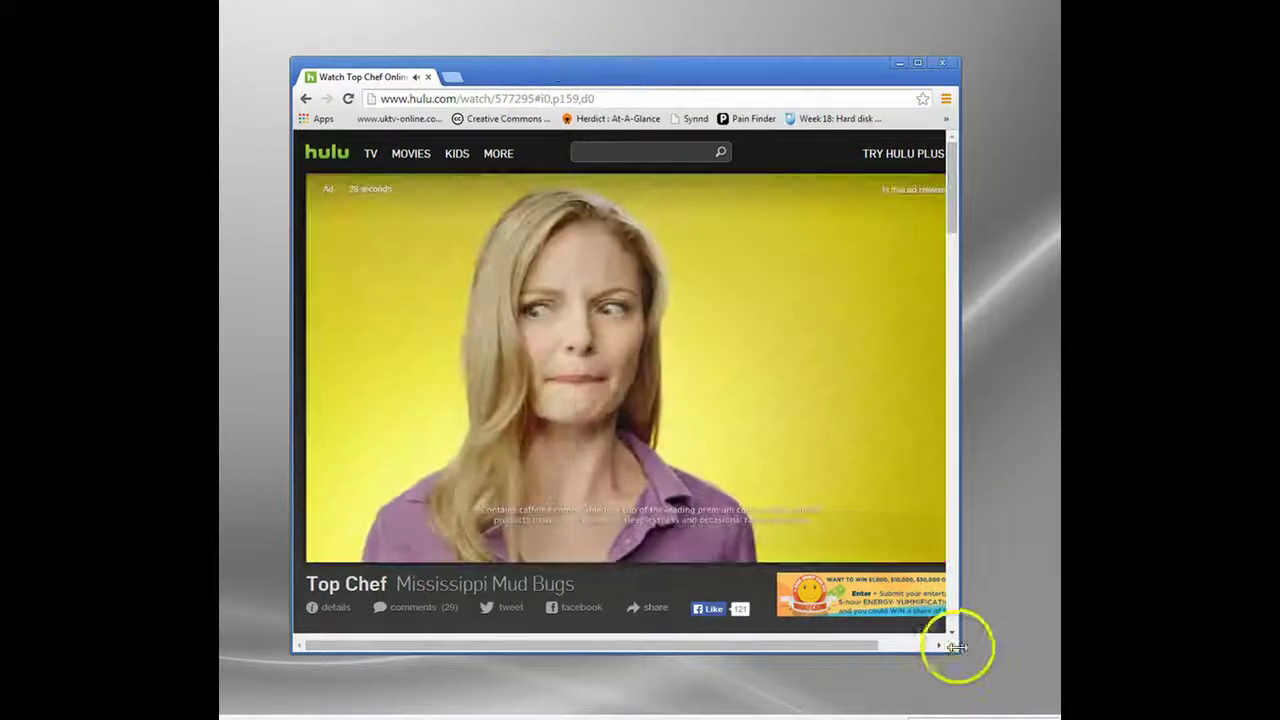